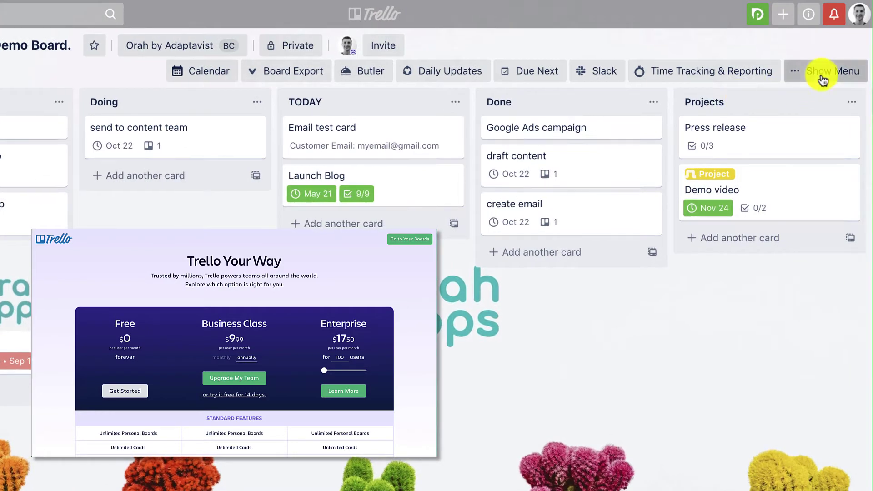
Step: Export the board as CSV through Print and Export and open the downloaded file
left_click(823, 80)
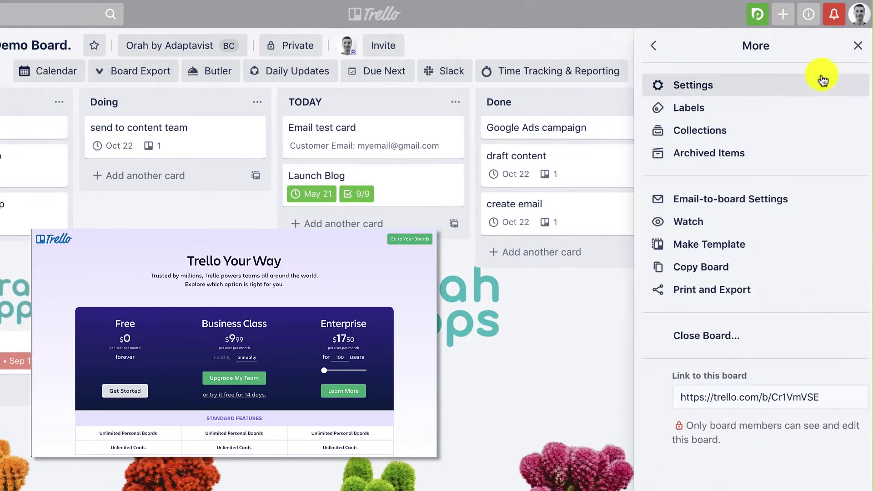
left_click(764, 296)
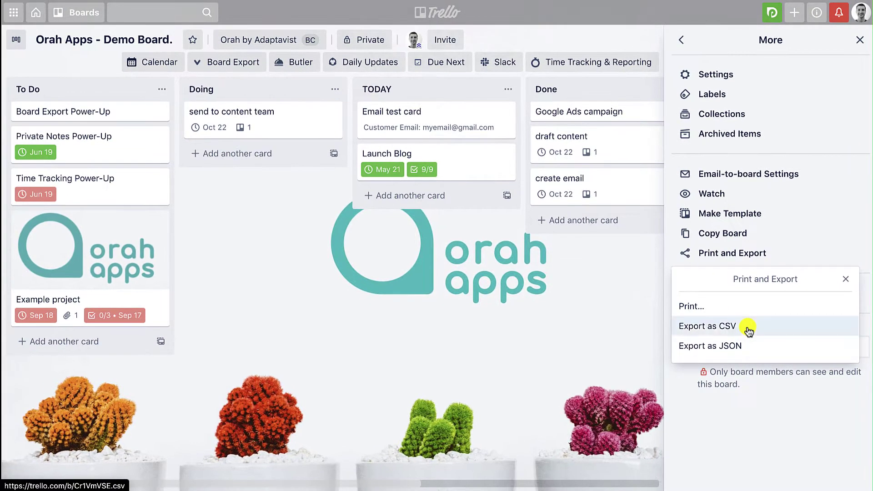
left_click(748, 328)
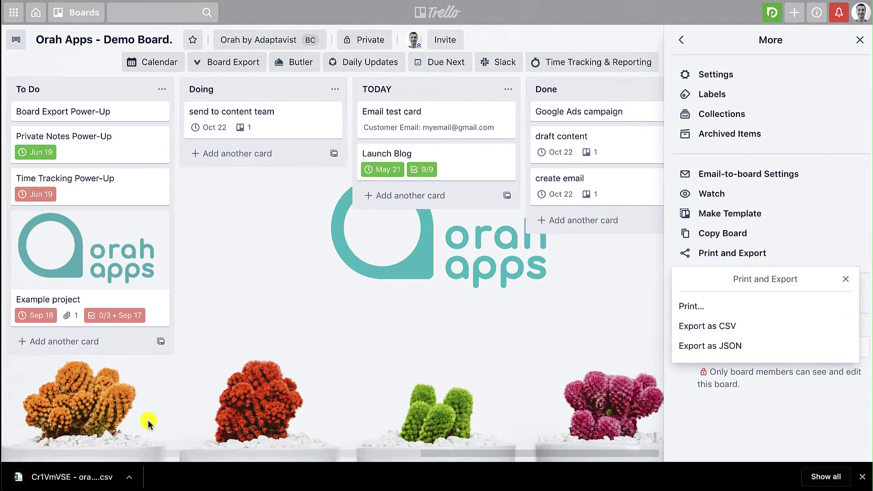
left_click(93, 478)
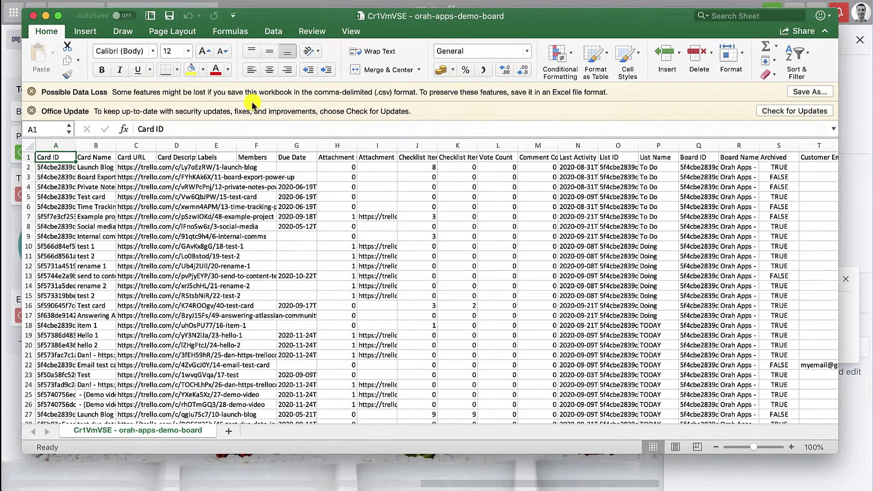
Step: Widen column C to show full card URLs, review the columns, then minimise Excel
left_click(138, 187)
left_click_drag(156, 146, 239, 145)
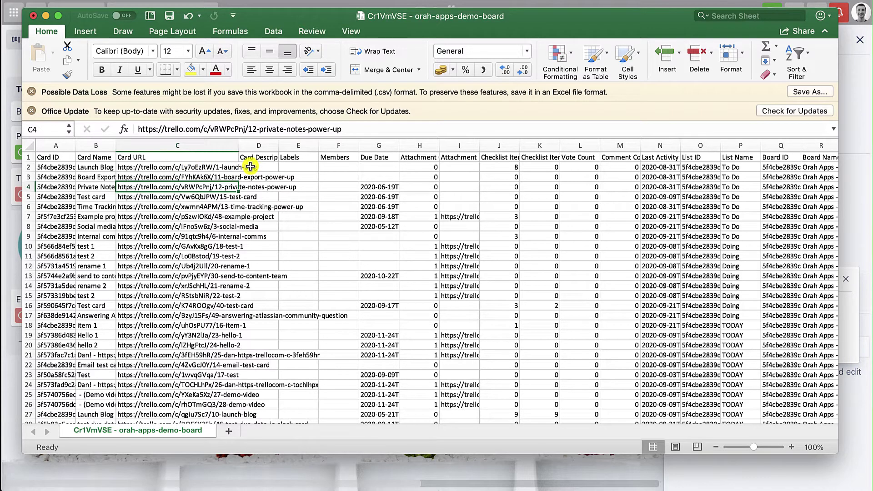
scroll(251, 167, "right", 10)
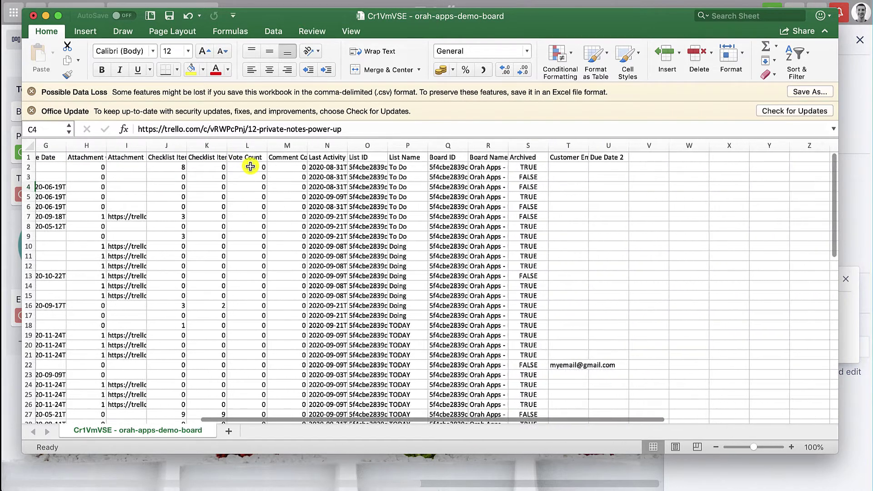
scroll(251, 167, "left", 10)
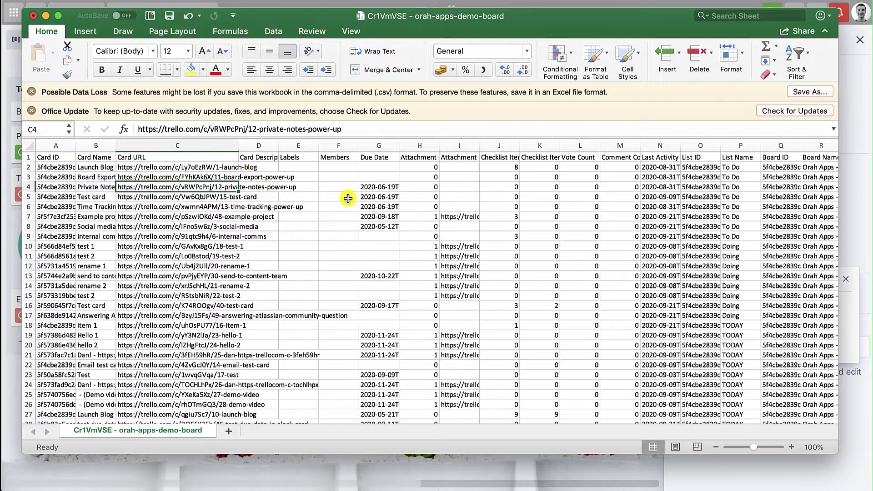
scroll(345, 199, "right", 5)
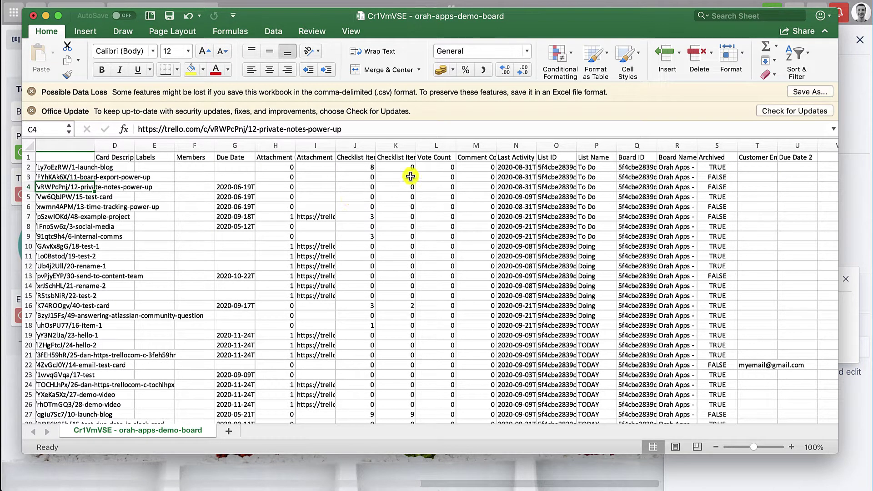
scroll(411, 177, "left", 5)
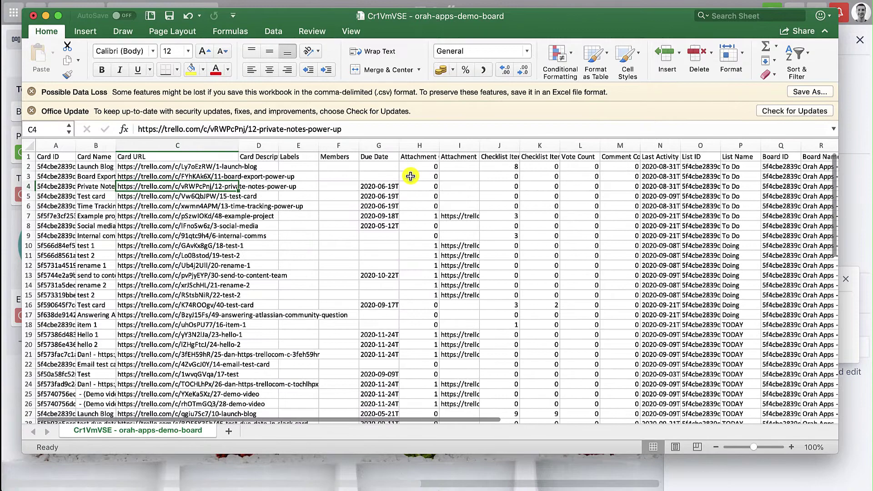
left_click(499, 225)
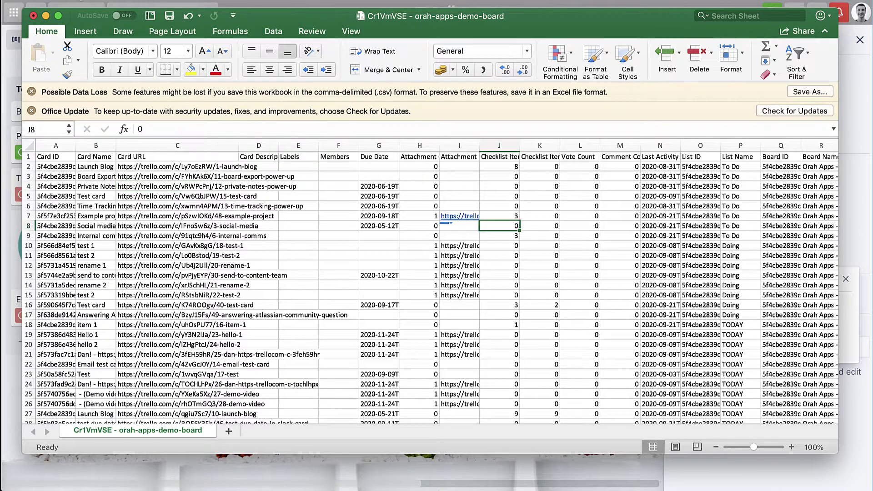
left_click(45, 16)
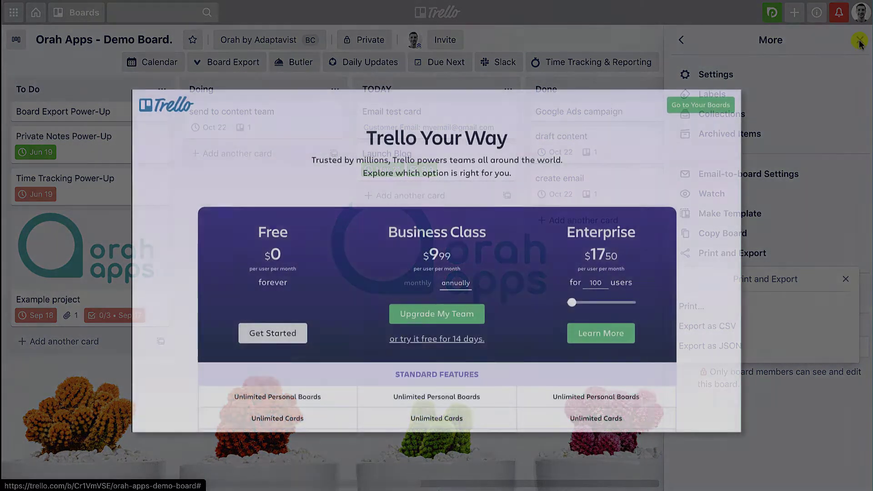
Step: Close the board's More menu panel
left_click(860, 40)
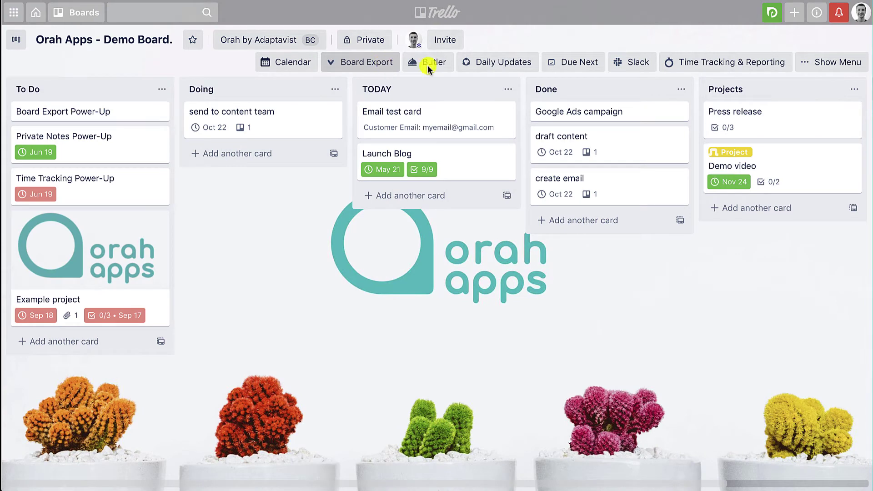
left_click(839, 62)
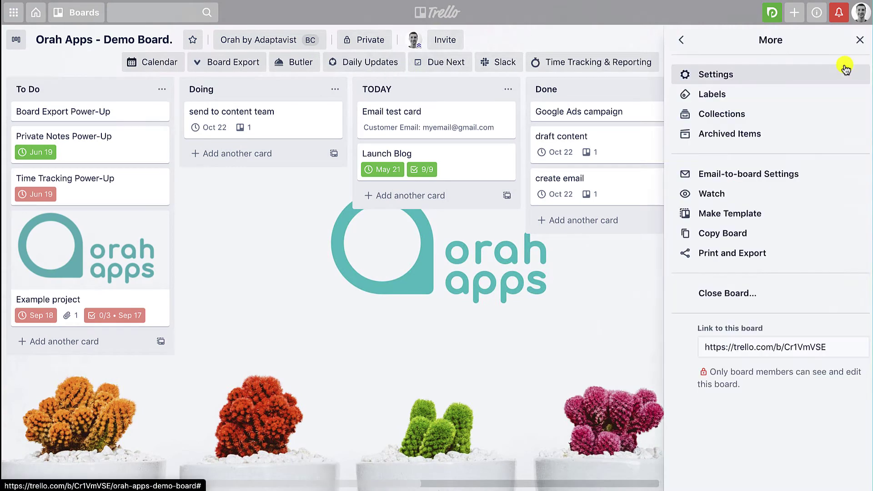
left_click(681, 40)
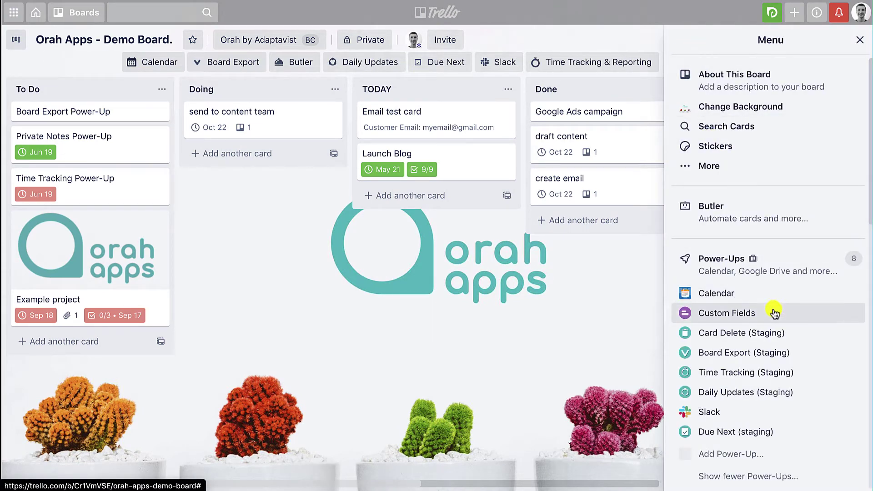
scroll(778, 315, "down", 1)
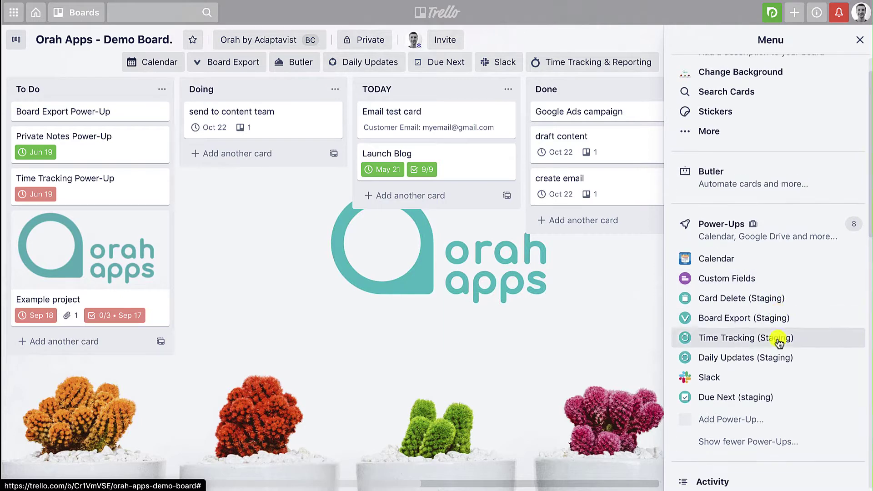
left_click(734, 422)
type("bo")
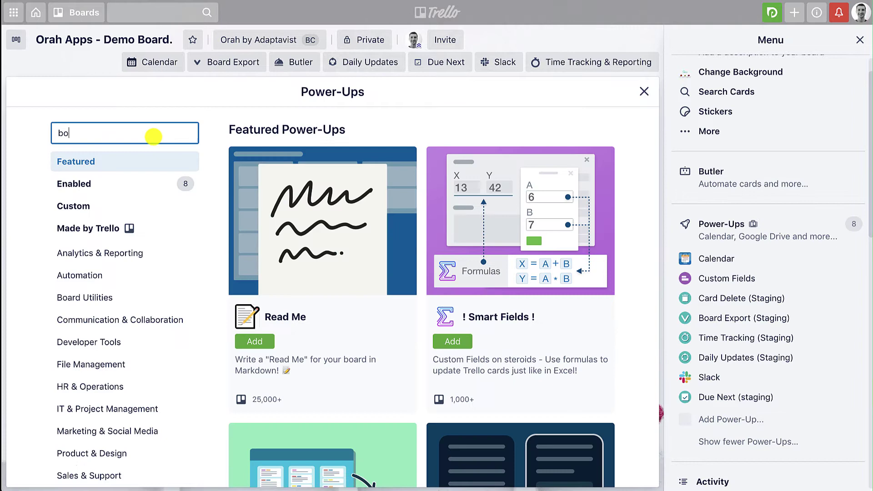
type("ard e")
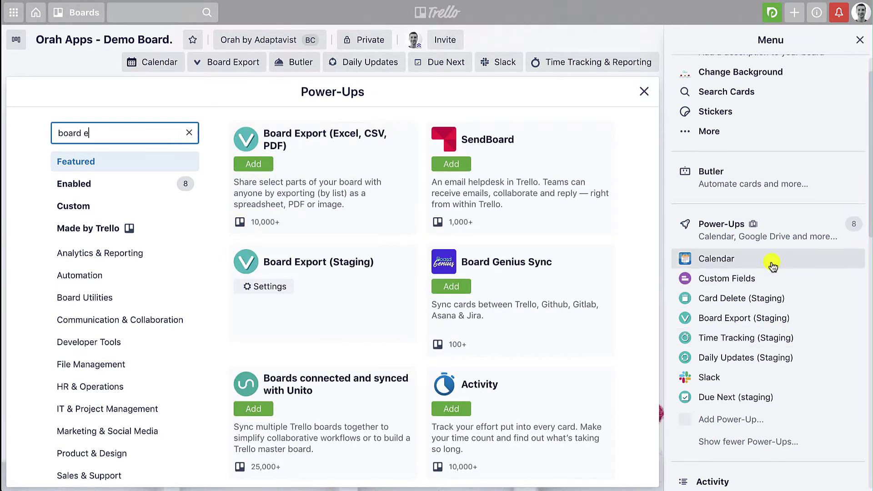
left_click(860, 40)
left_click(854, 92)
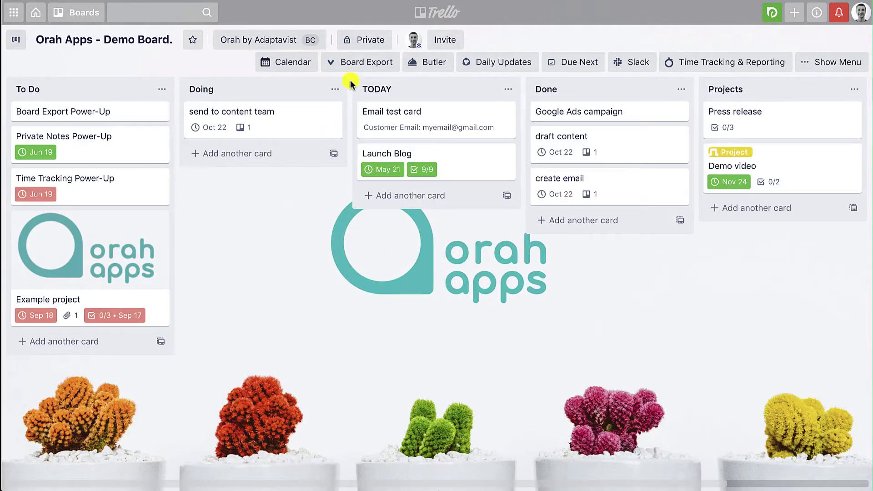
Step: In the Board Export power-up, select all lists, download as CSV and open the file
left_click(362, 68)
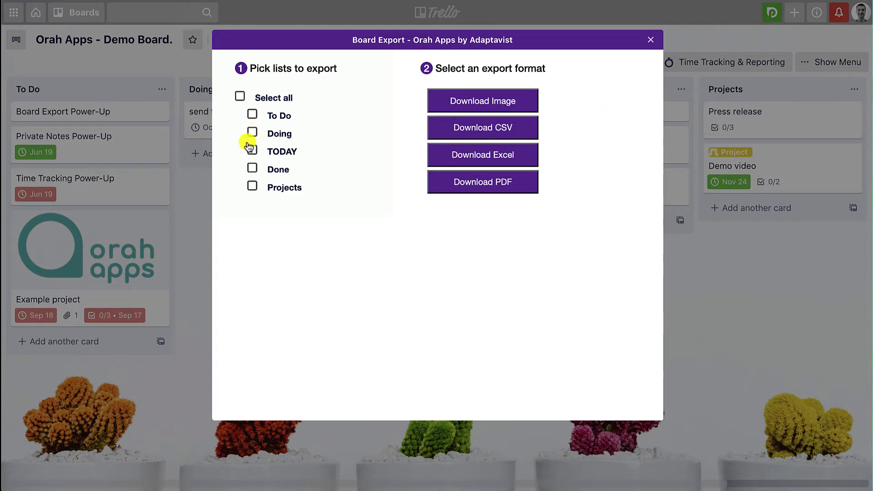
left_click(240, 100)
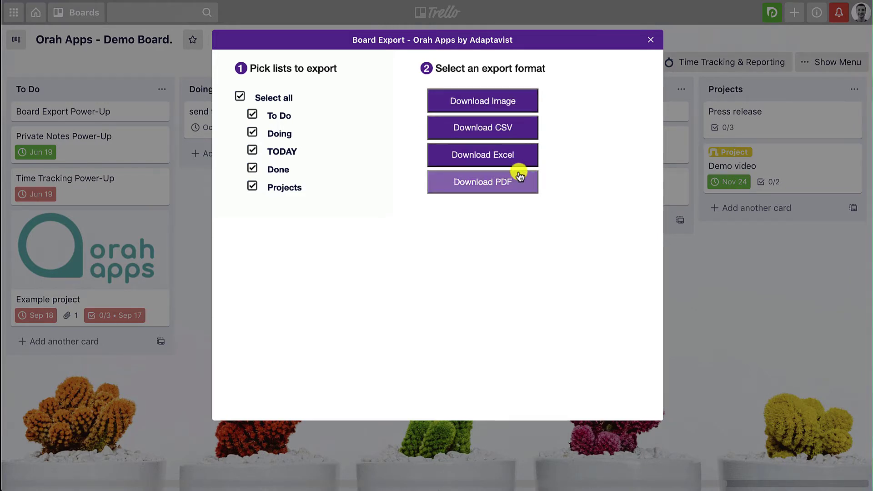
left_click(524, 135)
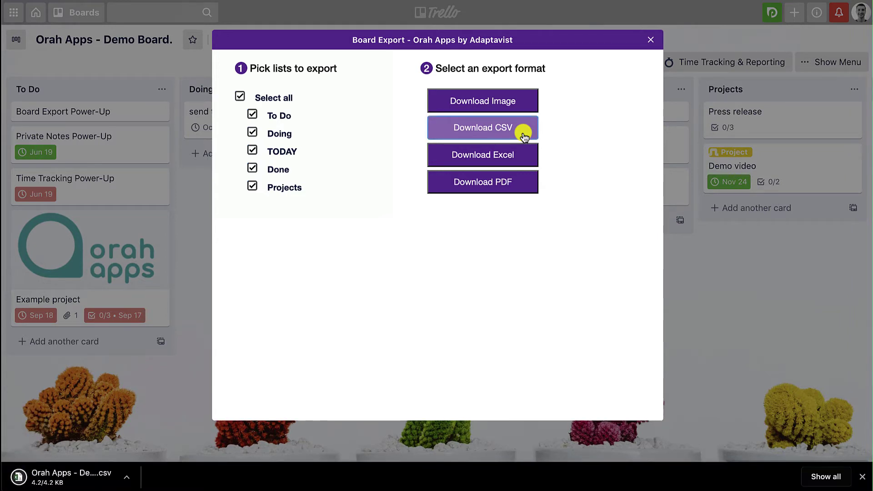
left_click(62, 479)
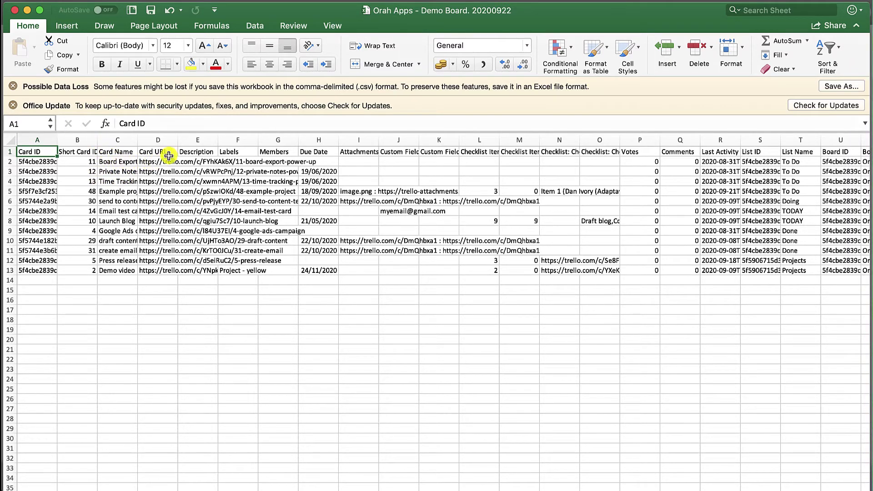
Step: Widen the Card URL column and scroll right through the exported columns
left_click_drag(176, 142, 235, 143)
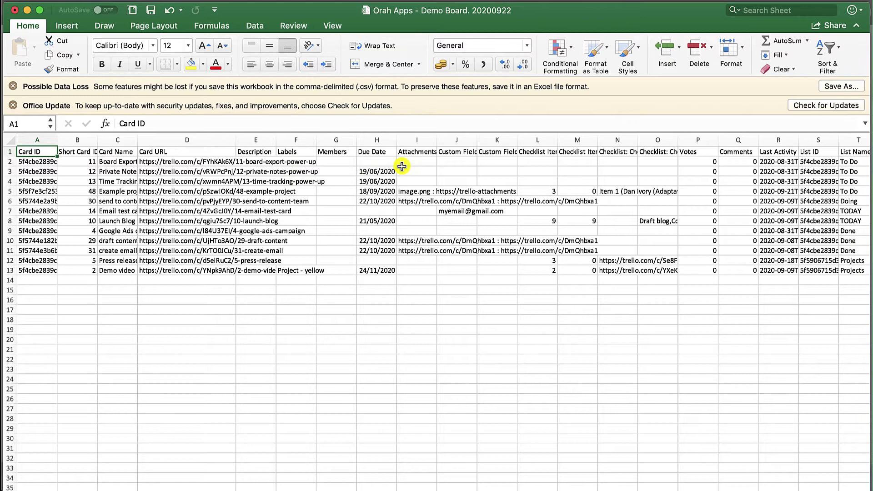
scroll(428, 182, "right", 5)
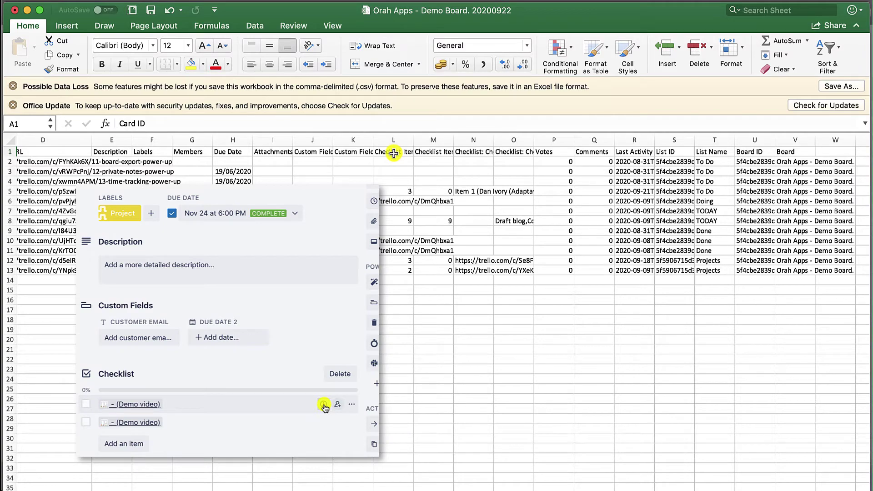
scroll(394, 153, "right", 1)
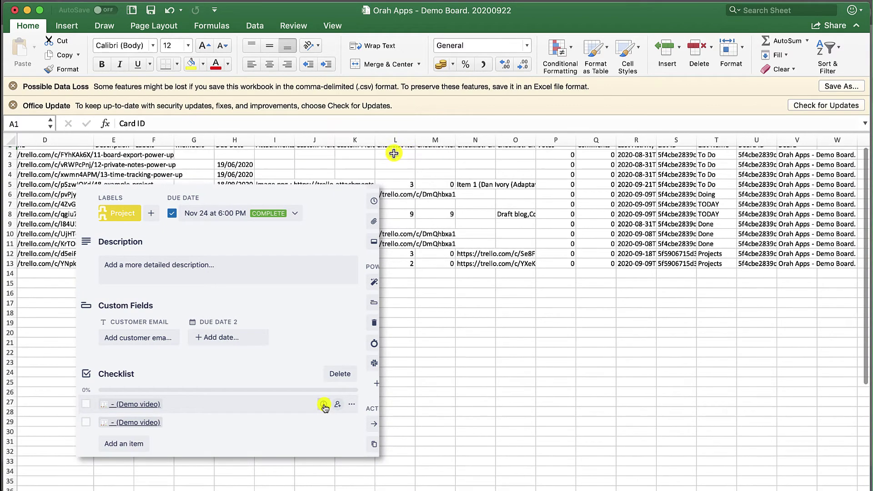
scroll(394, 153, "up", 1)
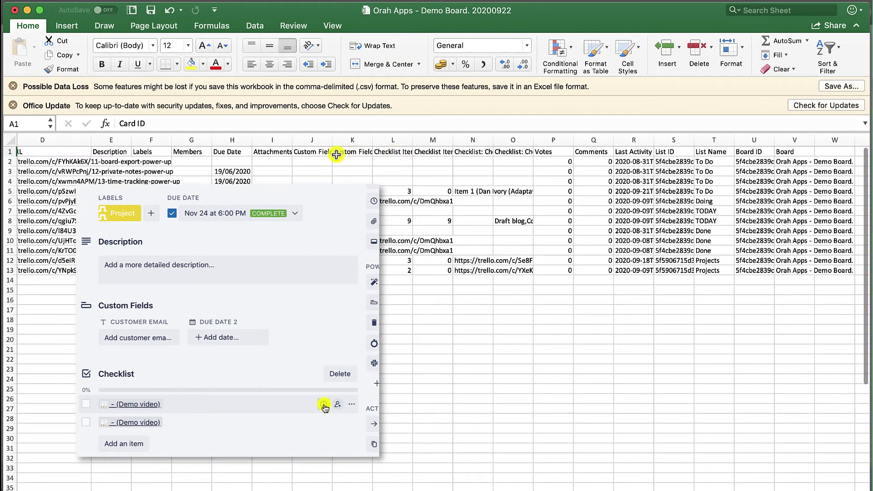
left_click(385, 201)
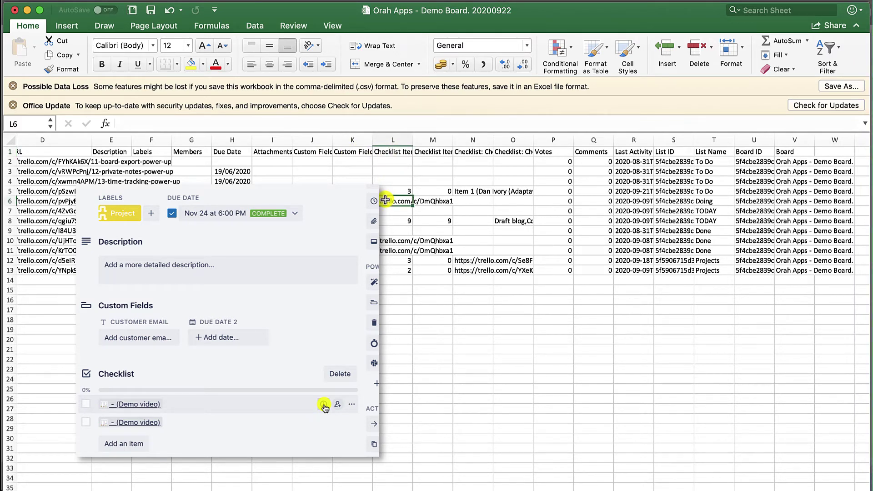
left_click(474, 193)
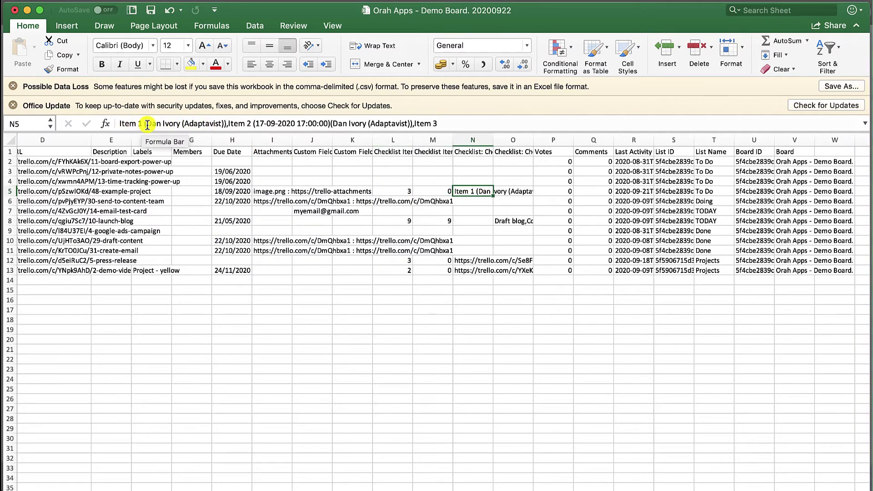
left_click_drag(146, 124, 180, 124)
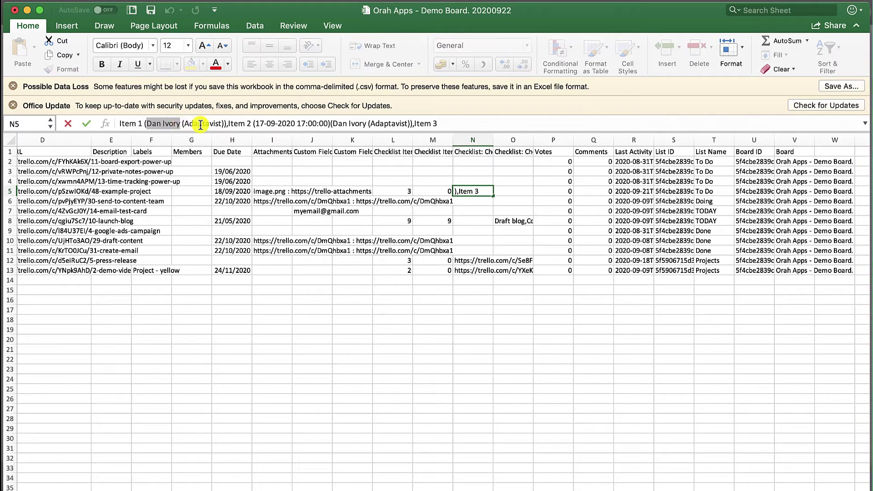
left_click(202, 124)
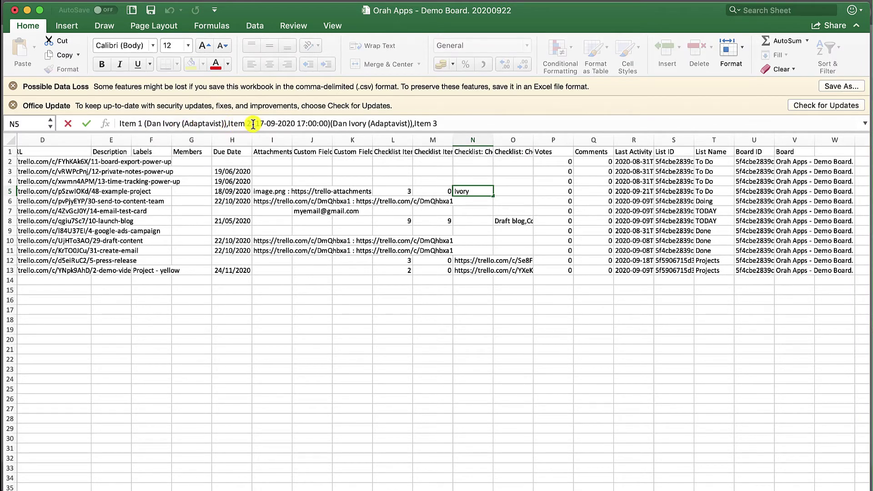
left_click_drag(255, 124, 326, 123)
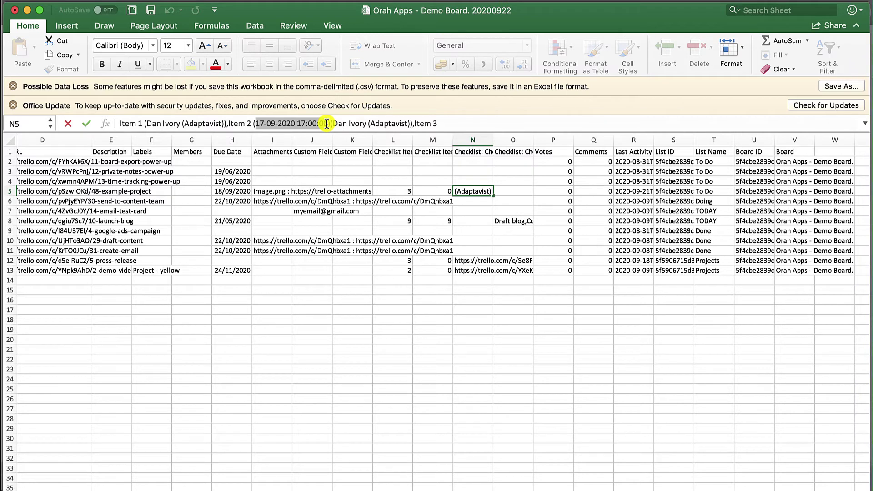
left_click_drag(327, 123, 255, 123)
left_click(255, 123)
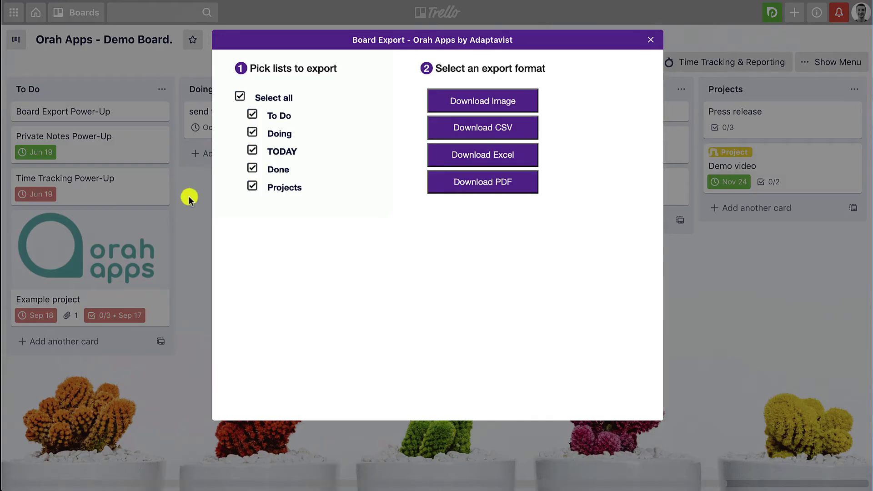
Step: Give the Demo video card's first checklist item an assigned member and a Sep 24 due date
left_click(189, 195)
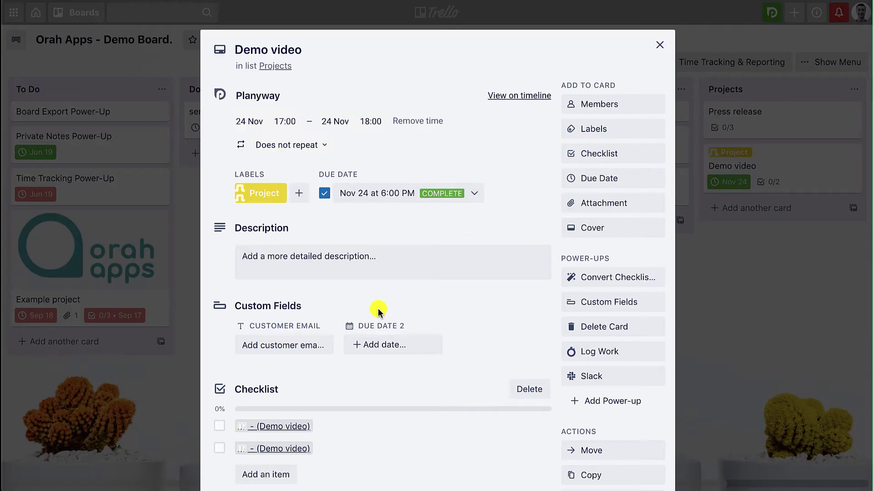
scroll(378, 310, "down", 2)
mouse_move(423, 344)
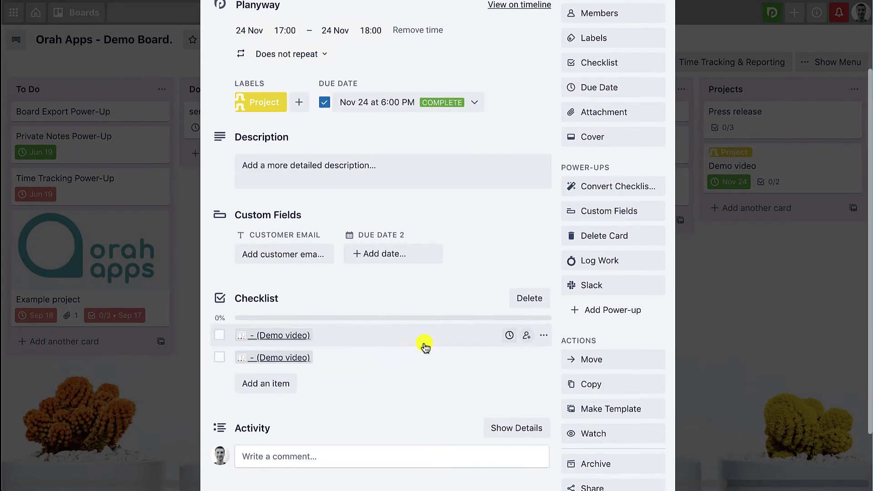
left_click(526, 336)
left_click(562, 245)
left_click(511, 337)
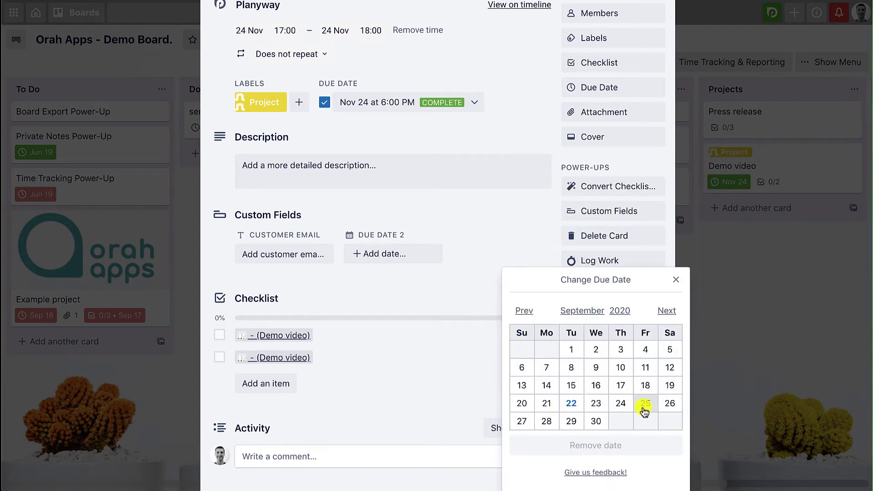
left_click(622, 405)
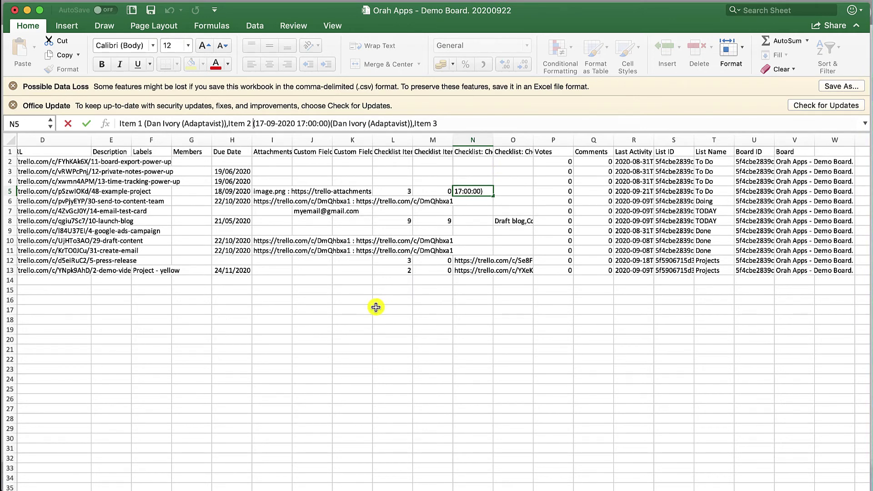
Step: Scroll back to column A and leave cell N5 without changing it
scroll(376, 307, "left", 3)
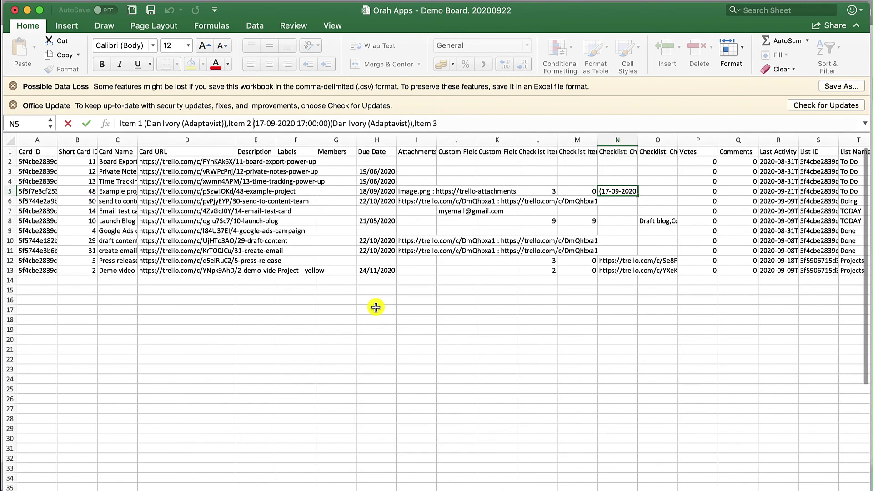
left_click(375, 308)
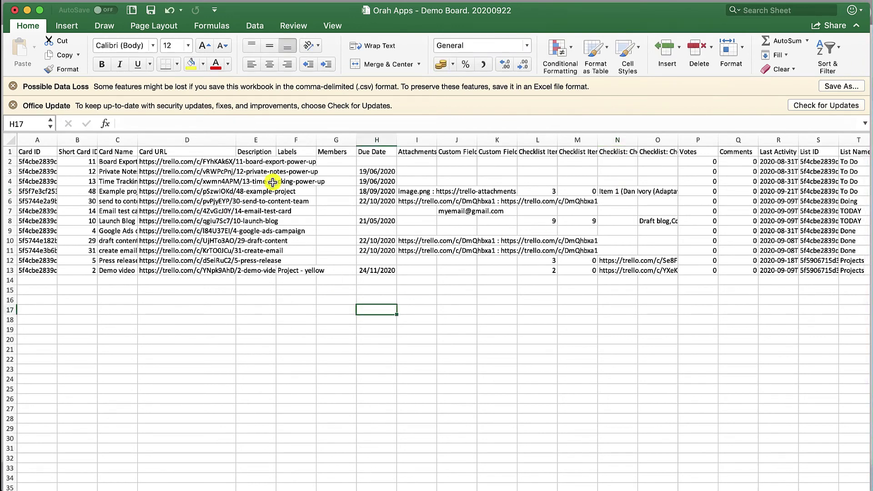